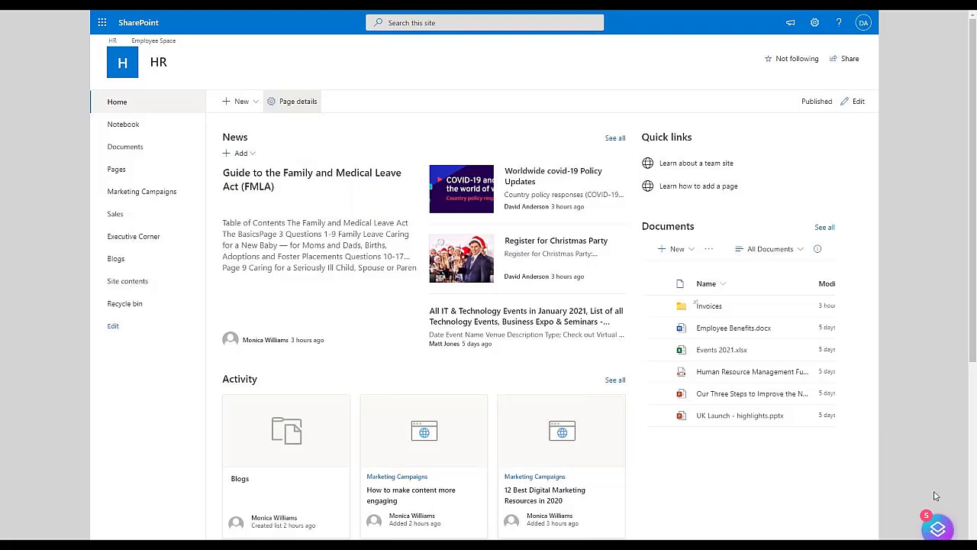
# Step: Expand the floating Cardiolog widget's tool buttons over the HR home page
pyautogui.moveTo(942, 526)
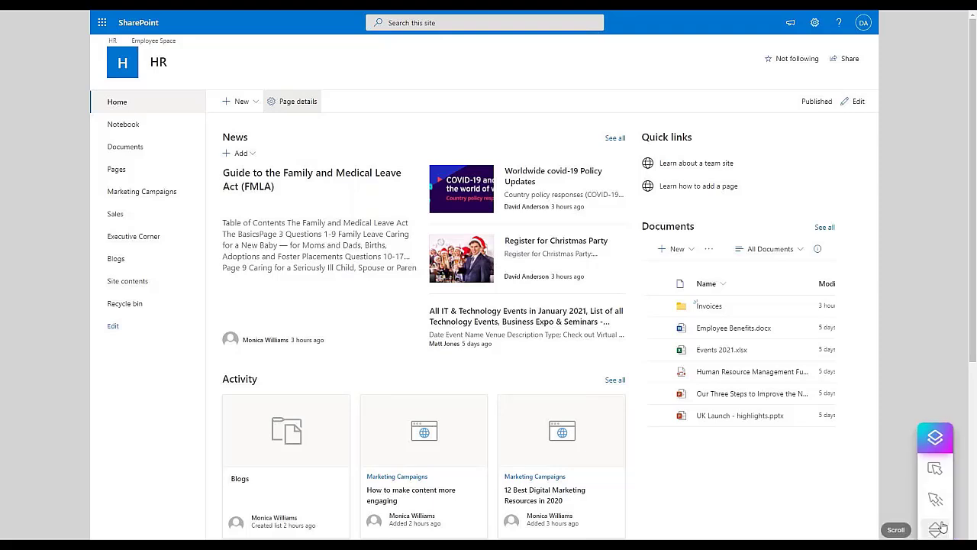
# Step: Open the HR home page's click heatmap and display the clicks as individual dots
pyautogui.click(936, 471)
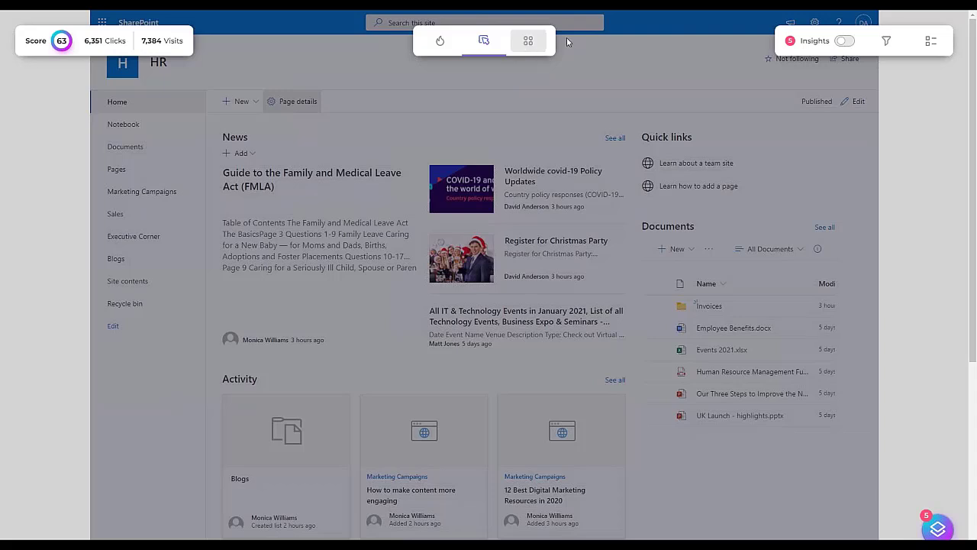
pyautogui.click(528, 41)
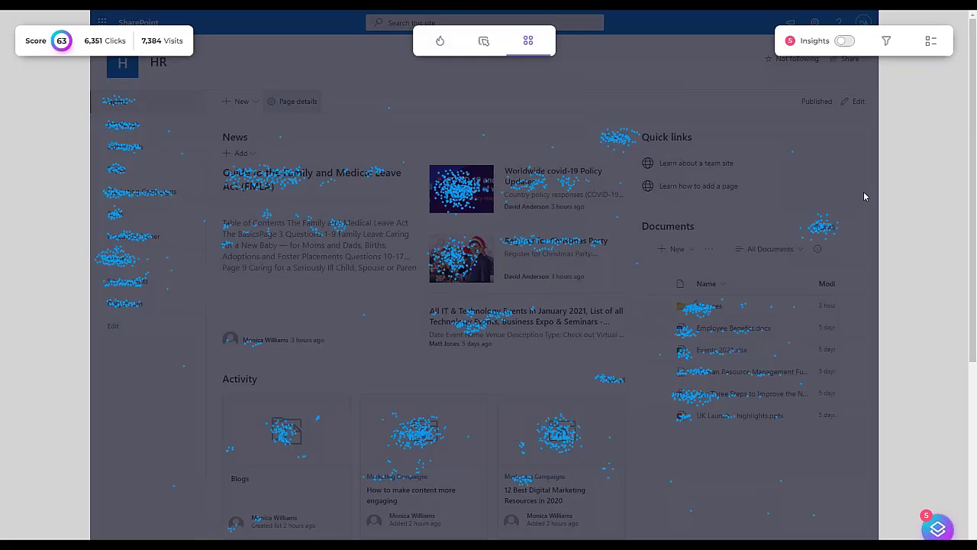
# Step: Read per-item click counts in Object mode, then switch the HR page to the hot/cold heatmap
pyautogui.click(483, 43)
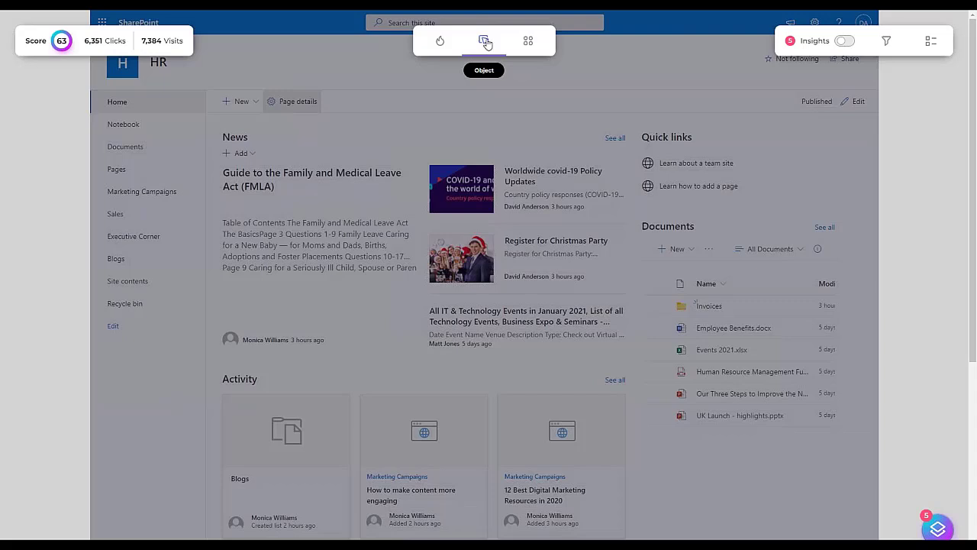
pyautogui.moveTo(465, 190)
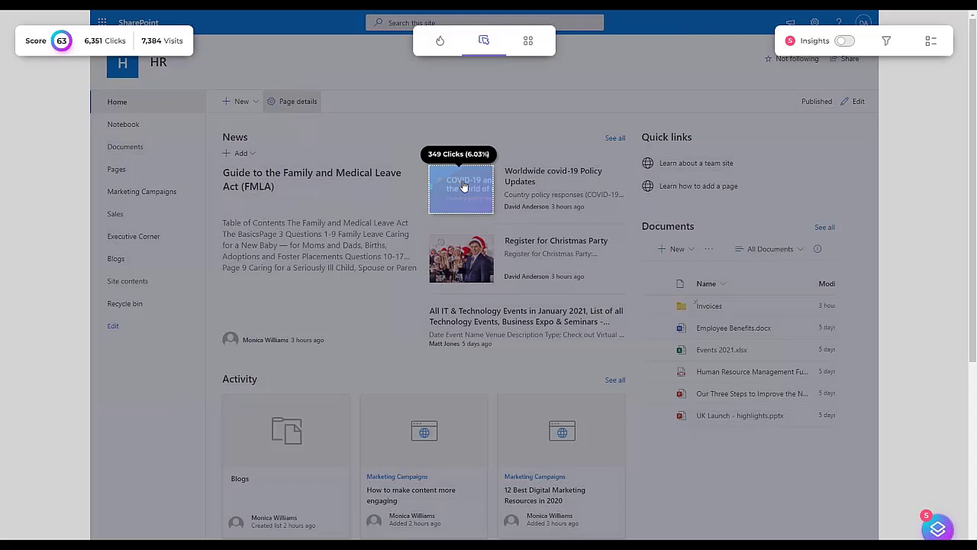
pyautogui.moveTo(345, 248)
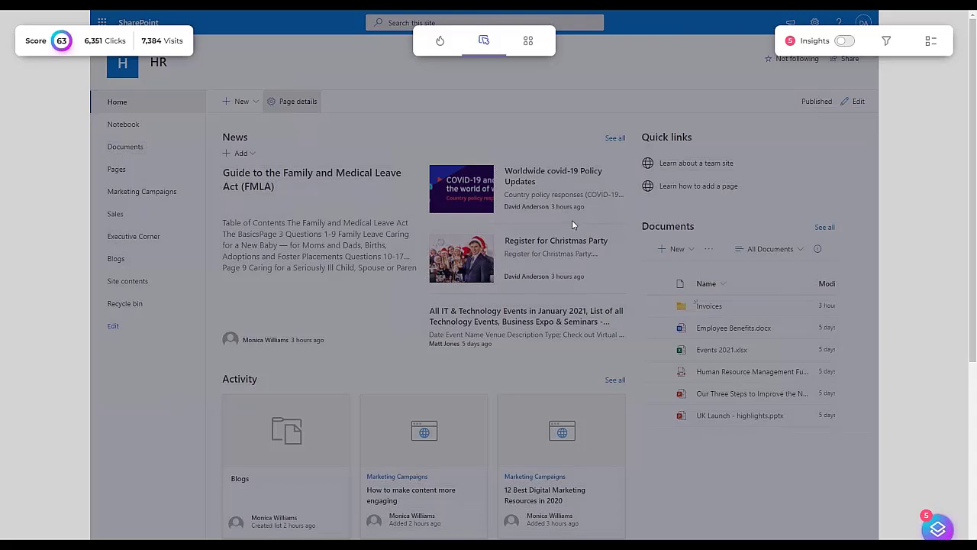
pyautogui.moveTo(389, 239)
pyautogui.moveTo(716, 370)
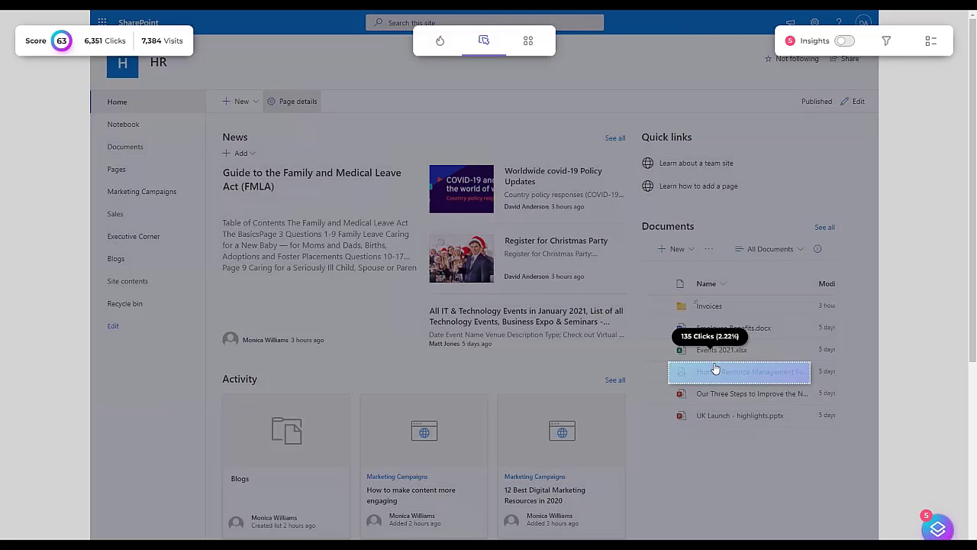
pyautogui.click(441, 42)
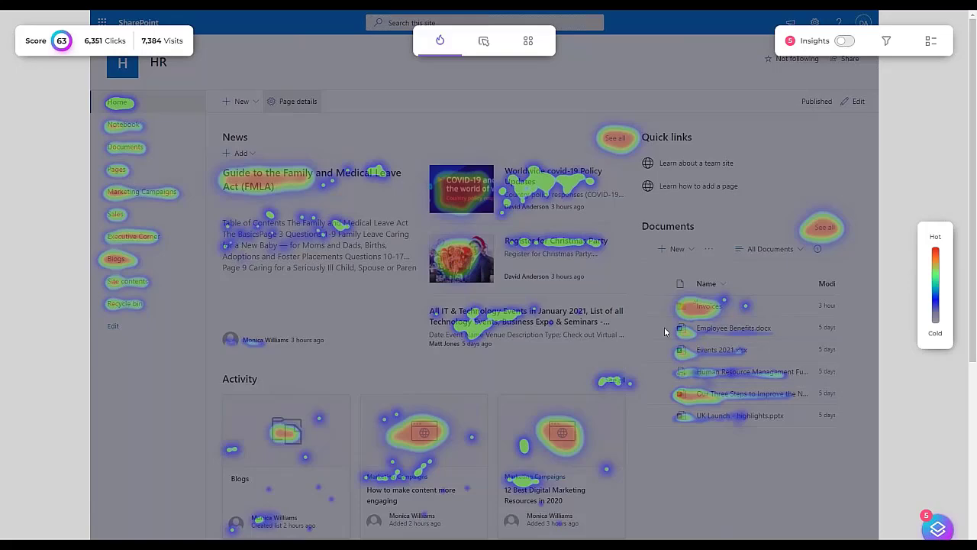
# Step: Scroll the HR page and switch to the scroll-depth heatmap showing 98% popularity near the top
pyautogui.scroll(-4, 664, 327)
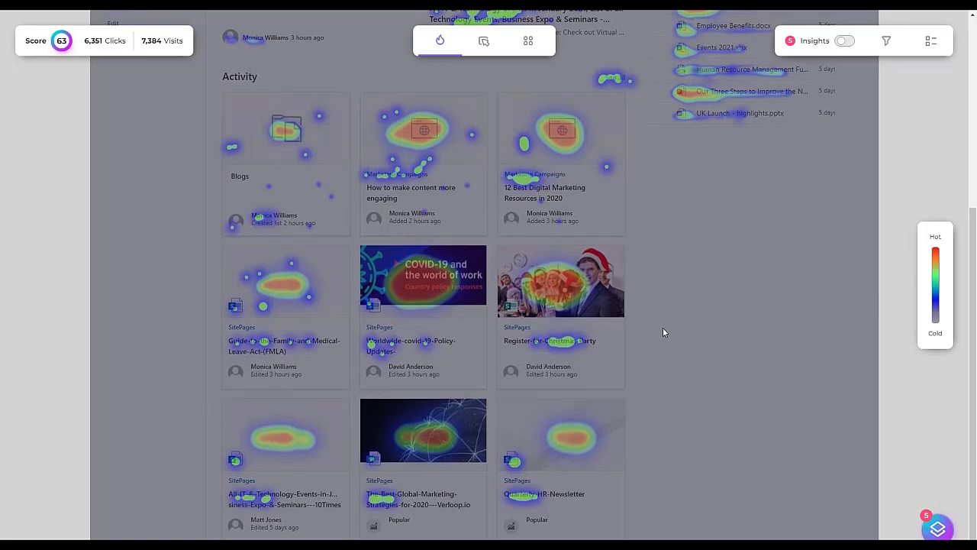
pyautogui.scroll(2, 663, 328)
pyautogui.moveTo(936, 525)
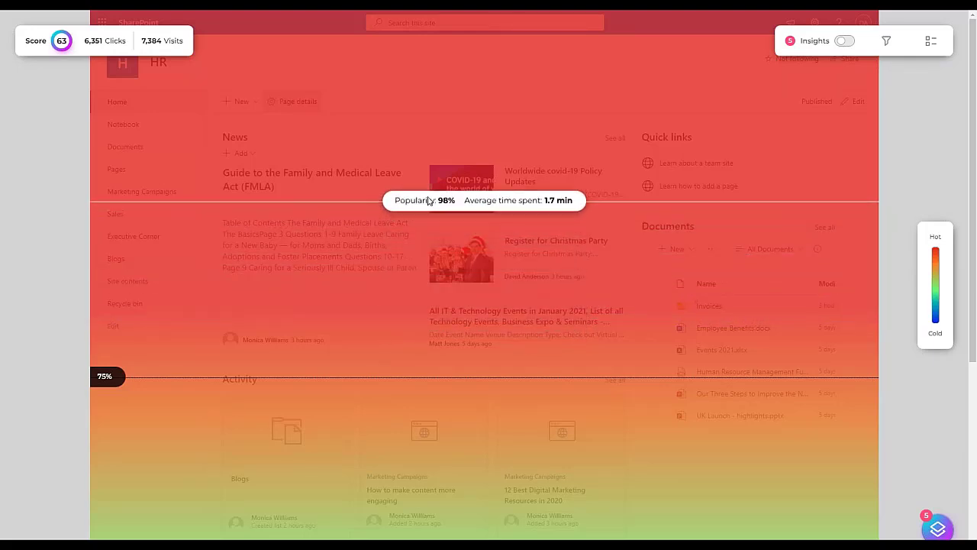
pyautogui.scroll(-1, 428, 191)
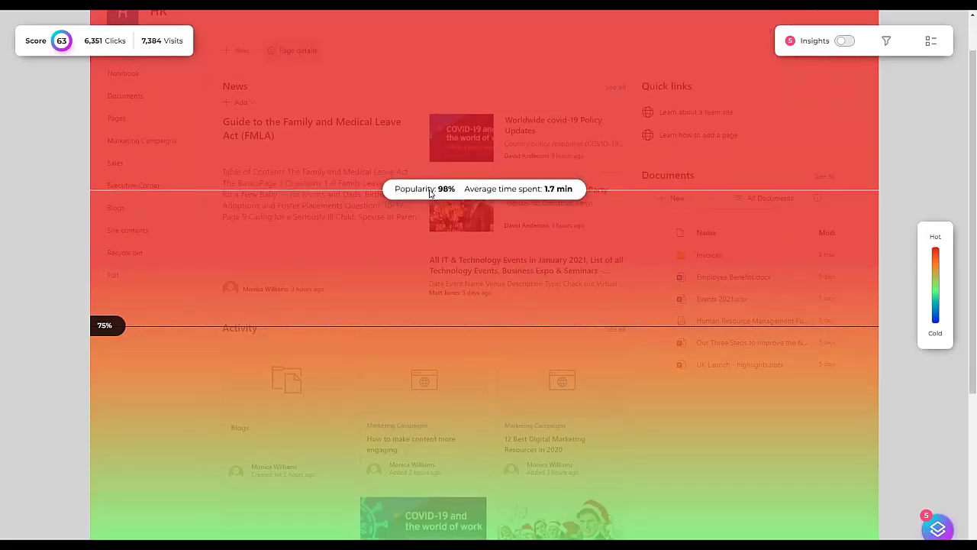
pyautogui.scroll(-5, 433, 189)
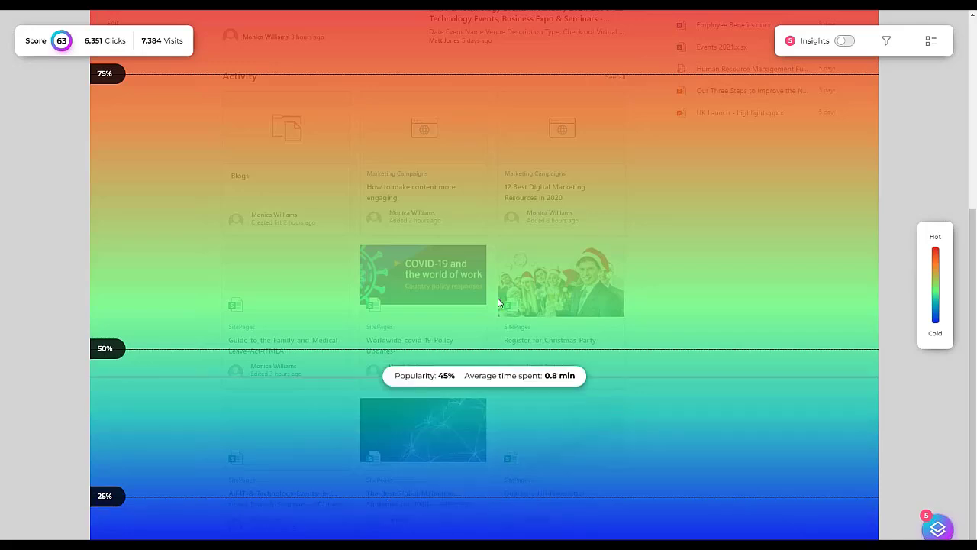
pyautogui.scroll(6, 502, 264)
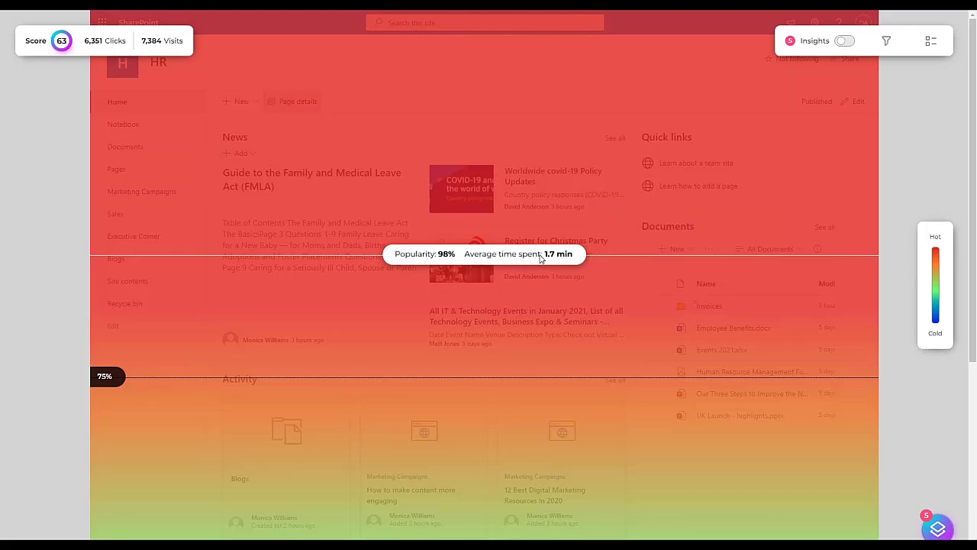
# Step: Open the heatmap filters and keep the Custom date range 03/07/20 to 04/17/20
pyautogui.click(887, 42)
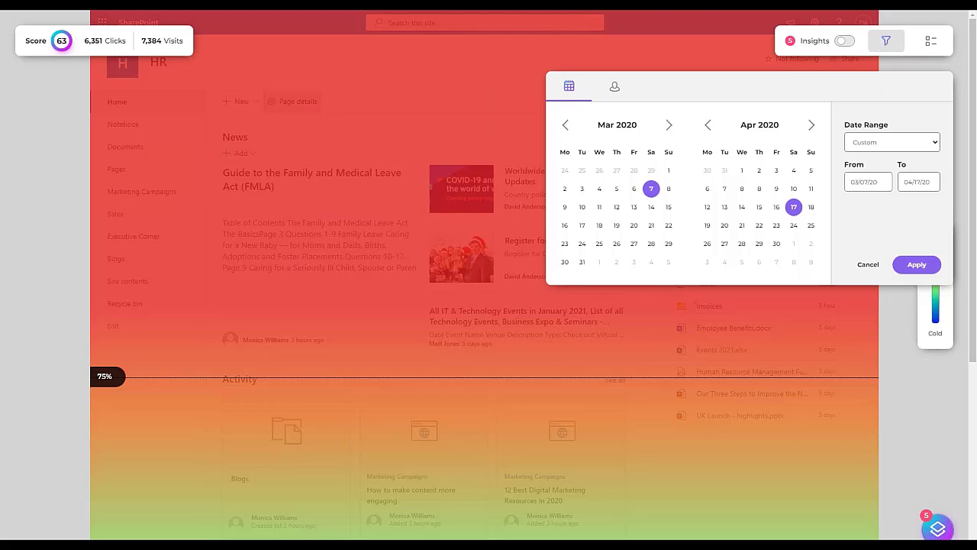
pyautogui.click(935, 143)
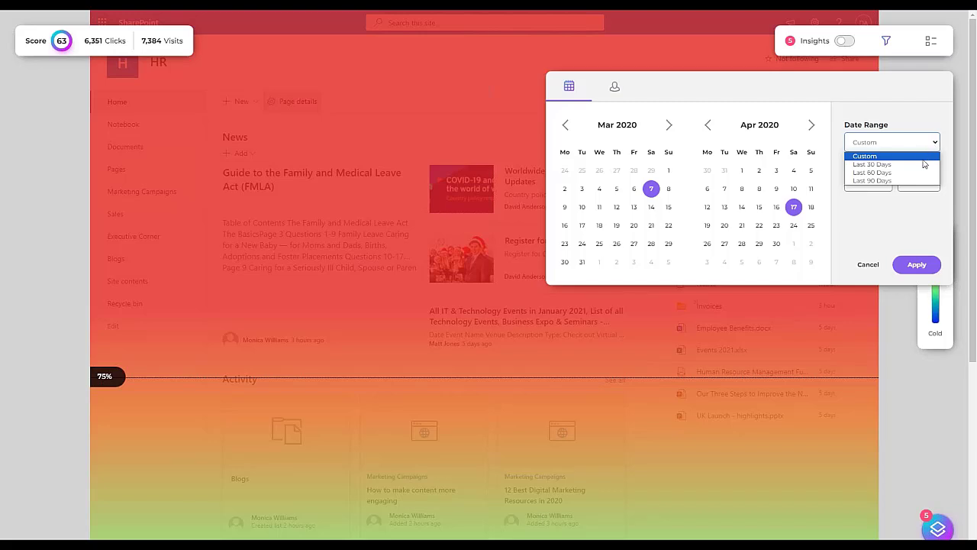
pyautogui.click(933, 123)
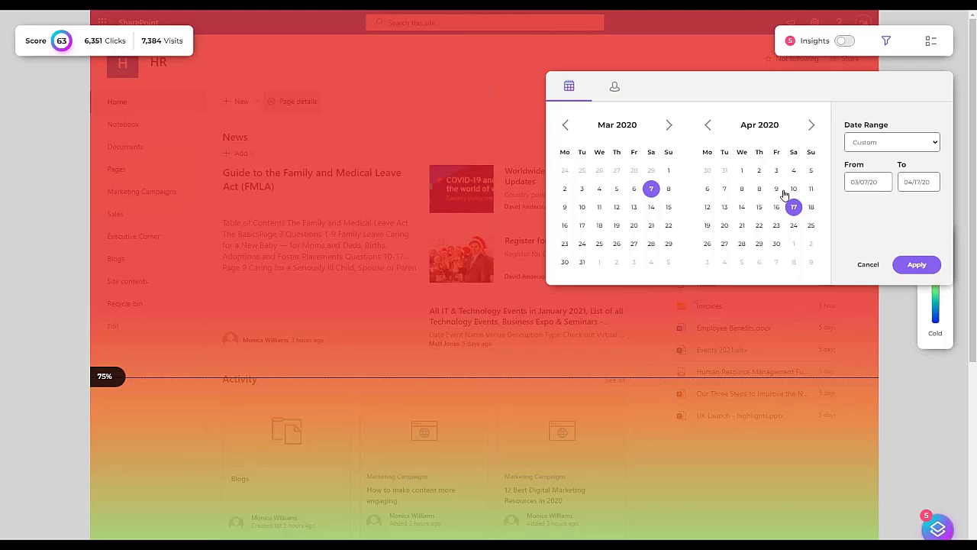
# Step: In the user filter, leave Department on HR and Location on All
pyautogui.click(614, 86)
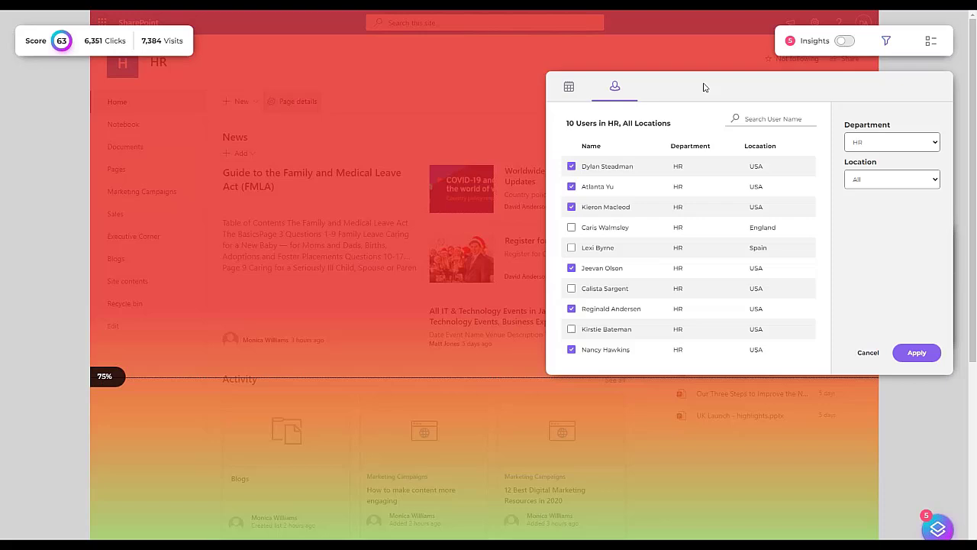
pyautogui.click(936, 143)
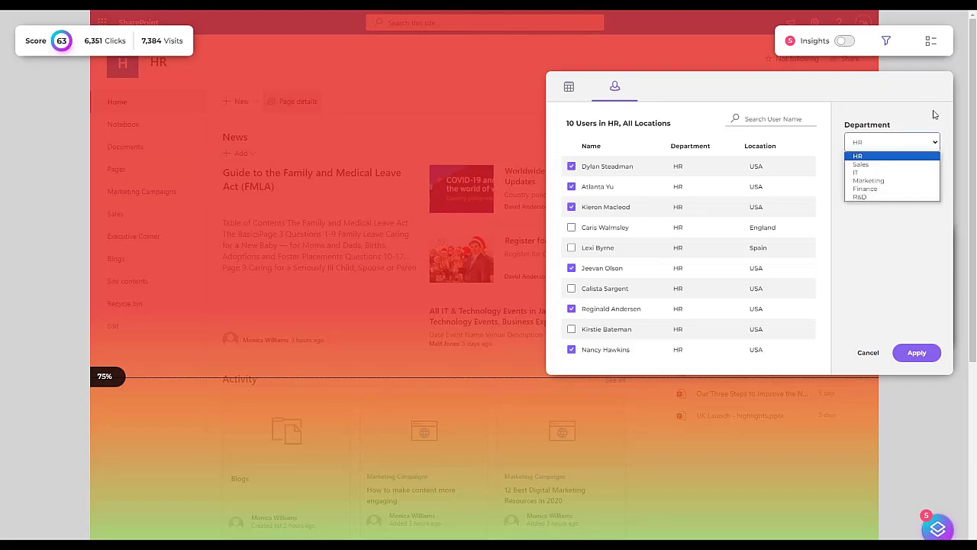
pyautogui.click(933, 115)
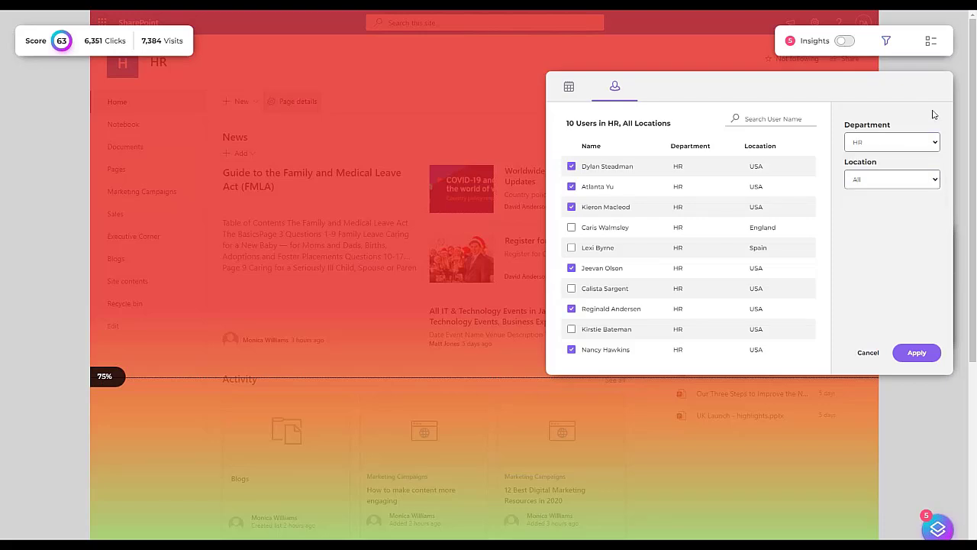
pyautogui.click(935, 179)
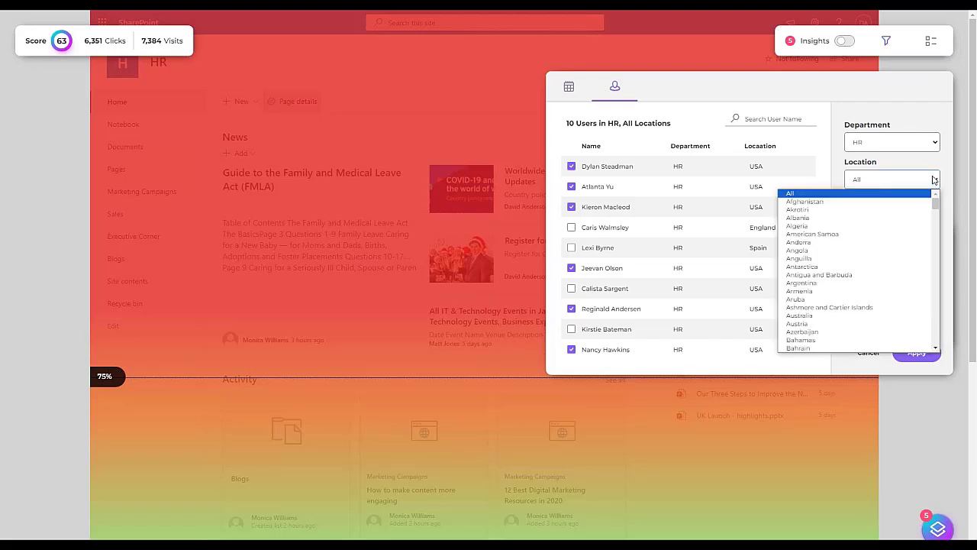
pyautogui.scroll(-15, 881, 287)
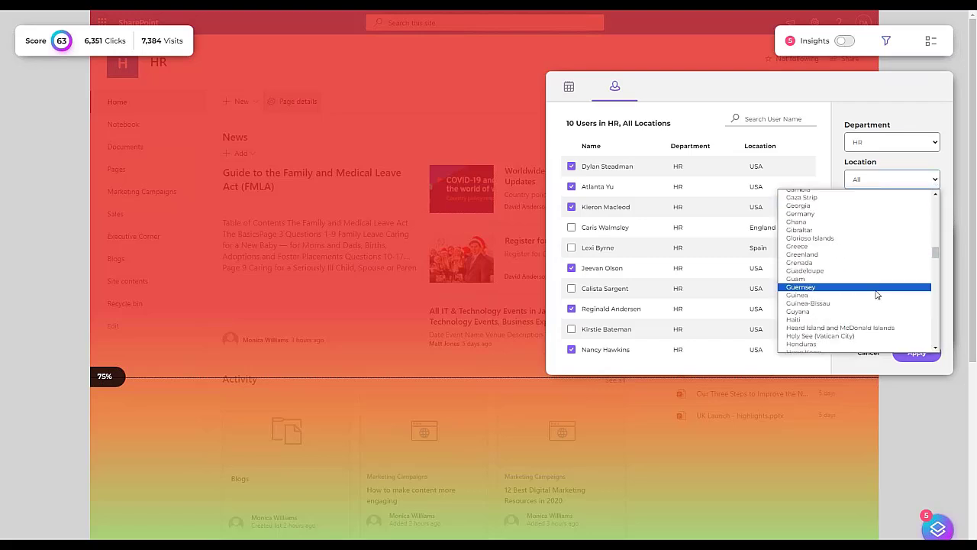
pyautogui.click(923, 166)
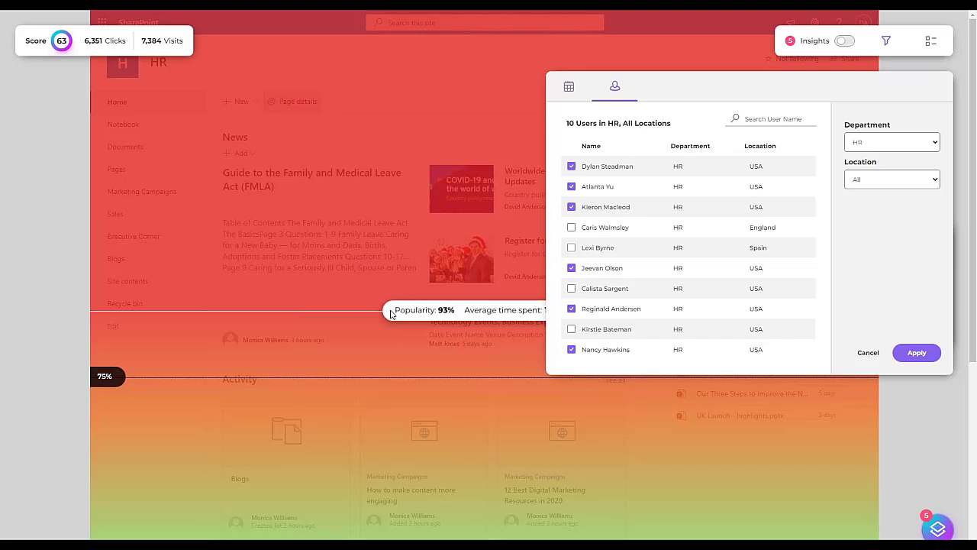
# Step: Toggle one HR user off and back on, then cancel the filter without applying
pyautogui.click(571, 268)
pyautogui.click(571, 267)
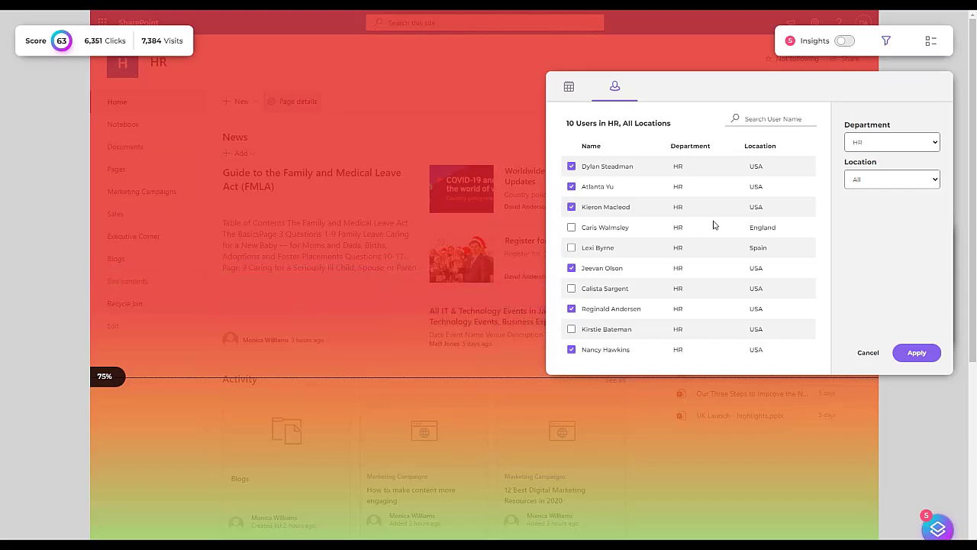
pyautogui.click(874, 352)
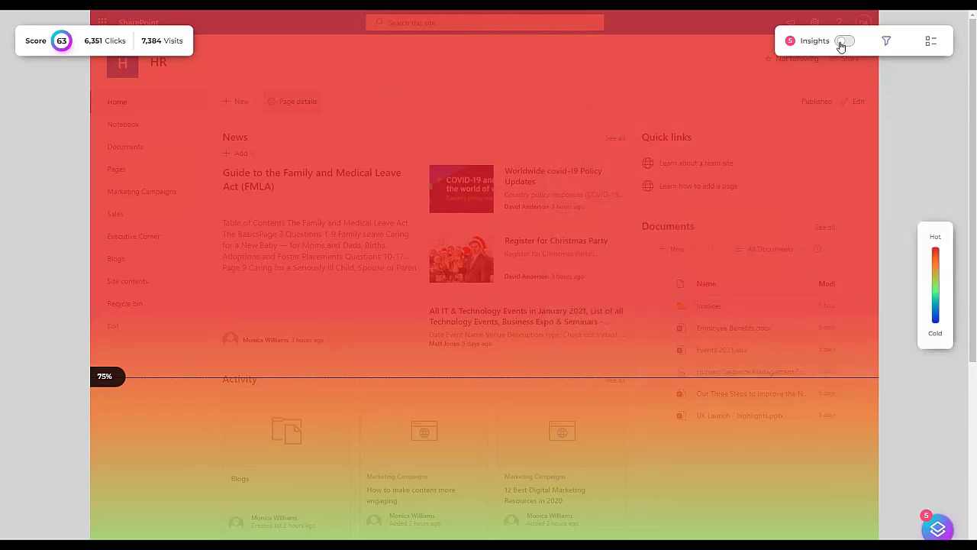
# Step: Turn on Insights to read the recommendation markers on the HR heatmap, then exit full screen
pyautogui.click(842, 41)
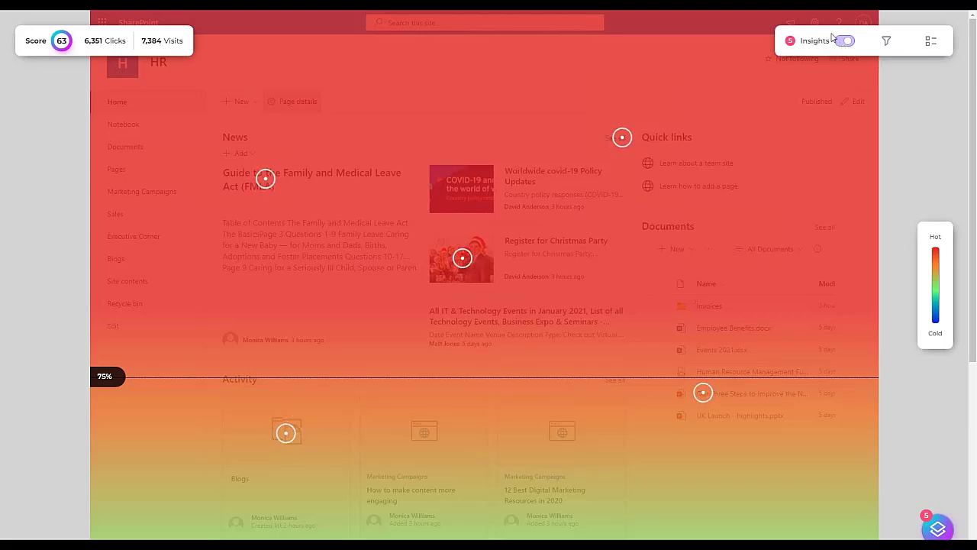
pyautogui.moveTo(727, 57)
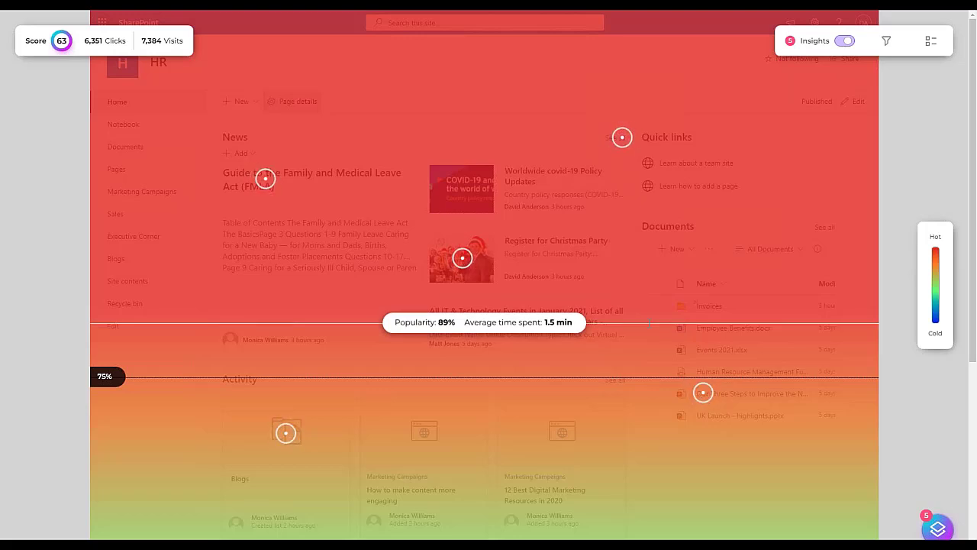
pyautogui.moveTo(619, 138)
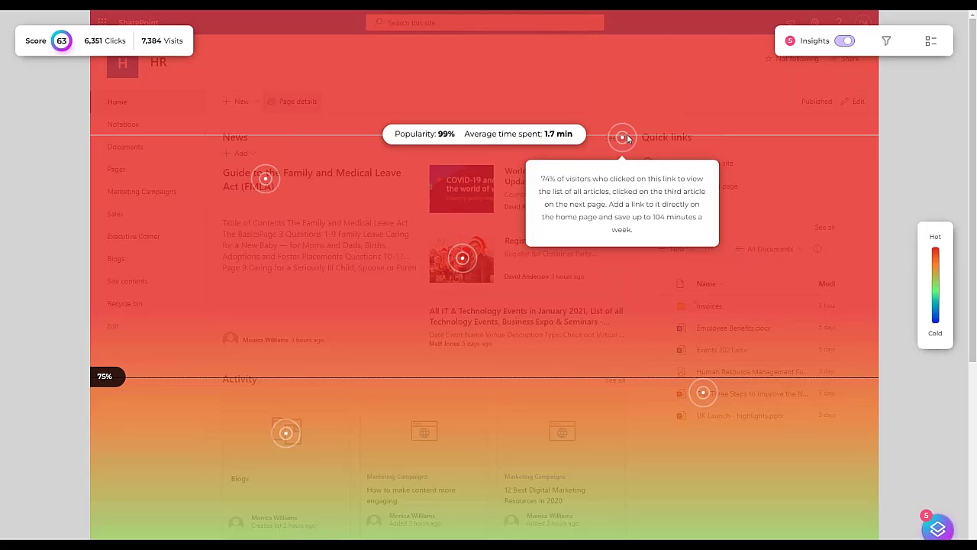
pyautogui.moveTo(266, 180)
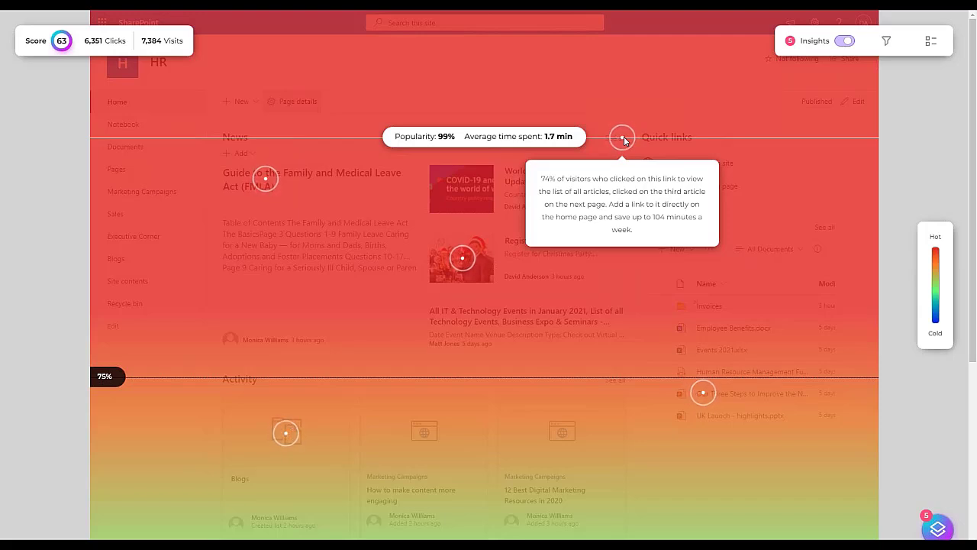
pyautogui.moveTo(702, 393)
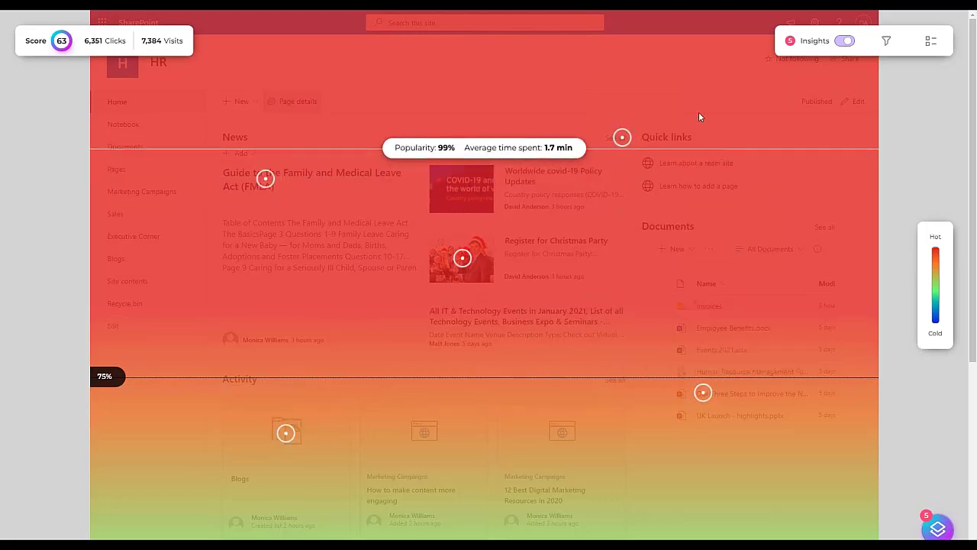
pyautogui.press('F11')
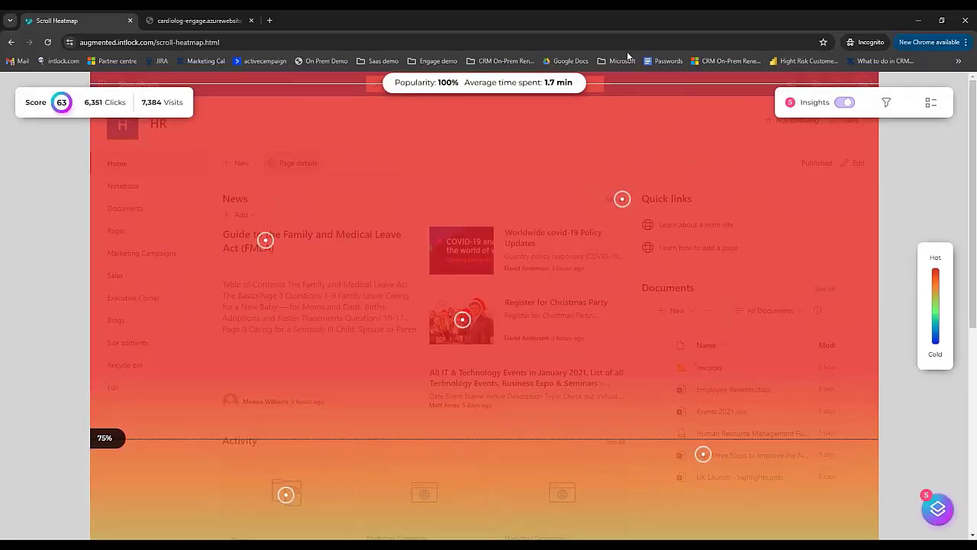
# Step: Switch to the Cardiolog Engage Campaigns tab and make the browser full screen
pyautogui.click(194, 20)
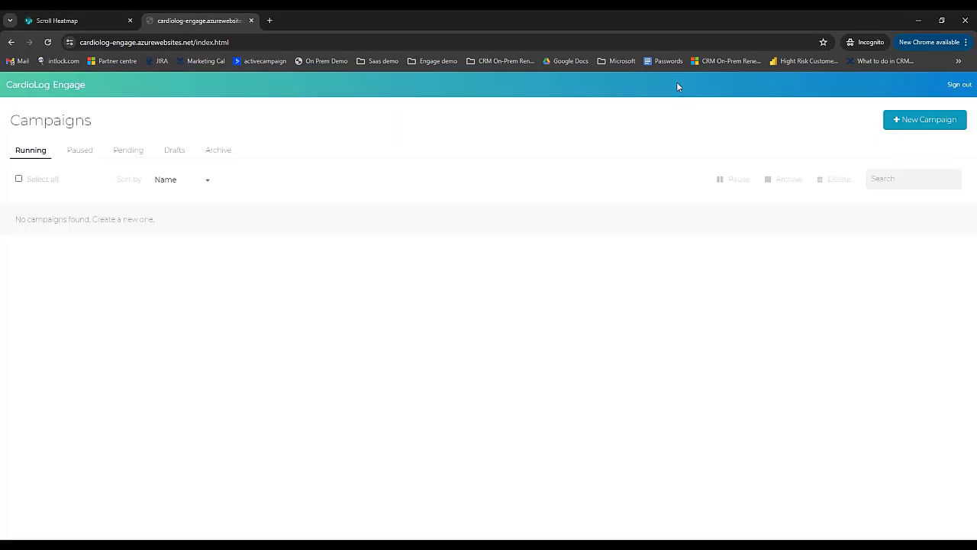
pyautogui.press('F11')
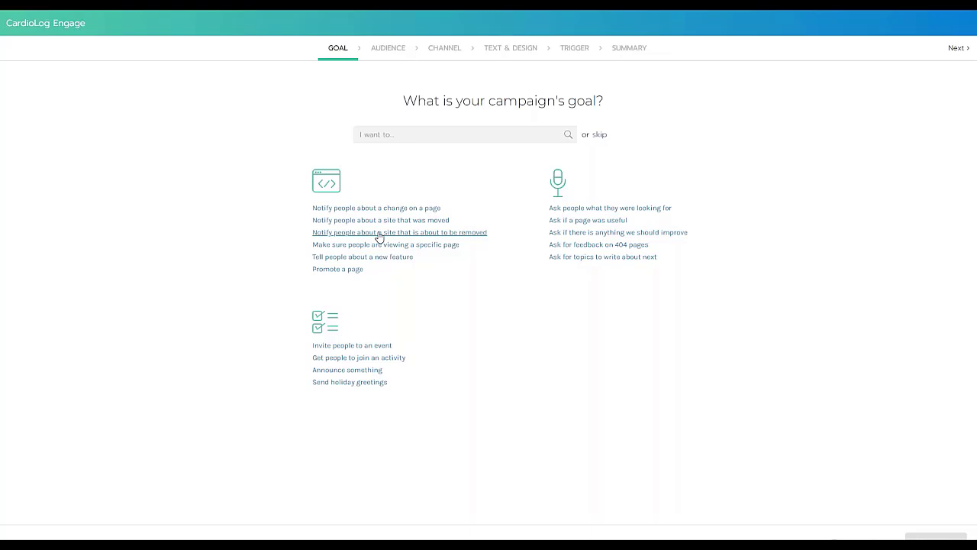
# Step: Skip the goal, then try Everyone and a custom group filtered by user profile, then general usage
pyautogui.click(599, 138)
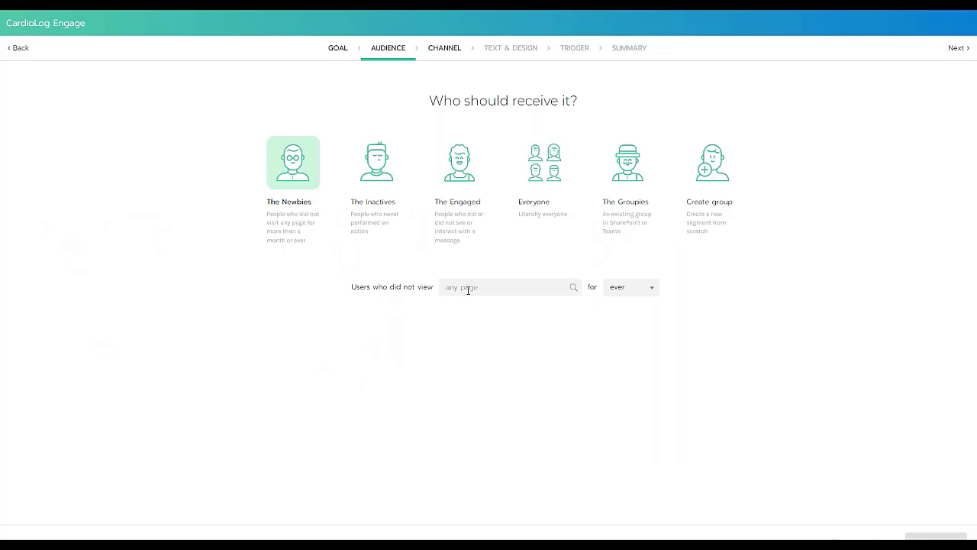
pyautogui.click(546, 193)
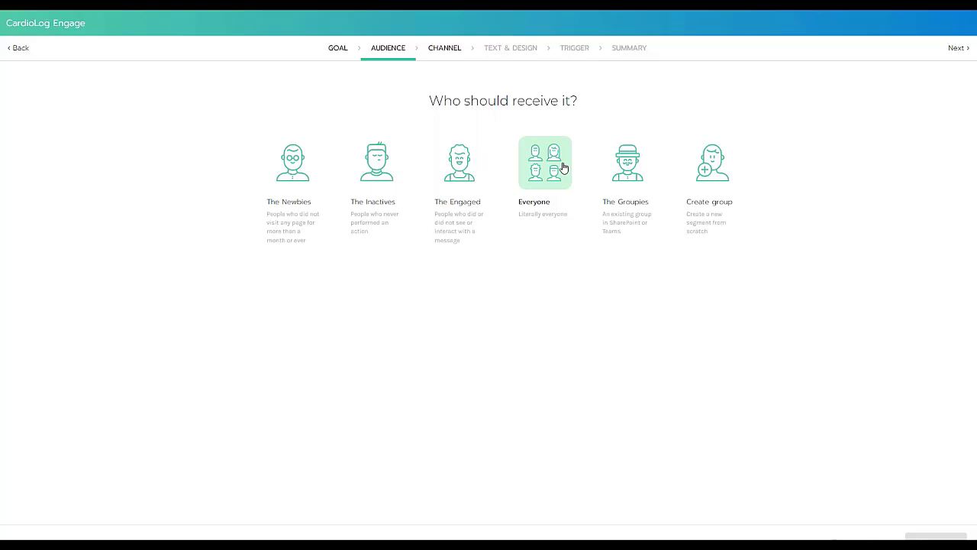
pyautogui.click(713, 197)
pyautogui.click(443, 290)
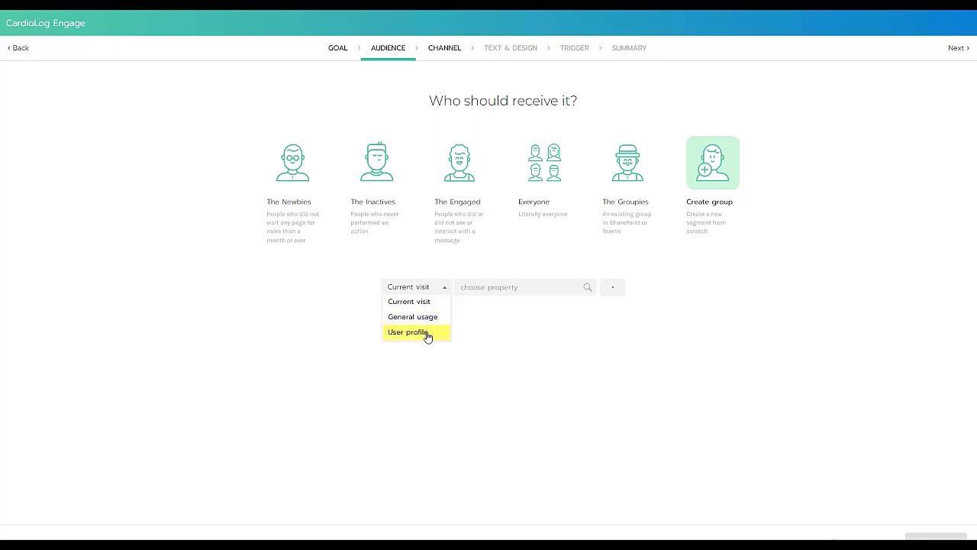
pyautogui.click(427, 334)
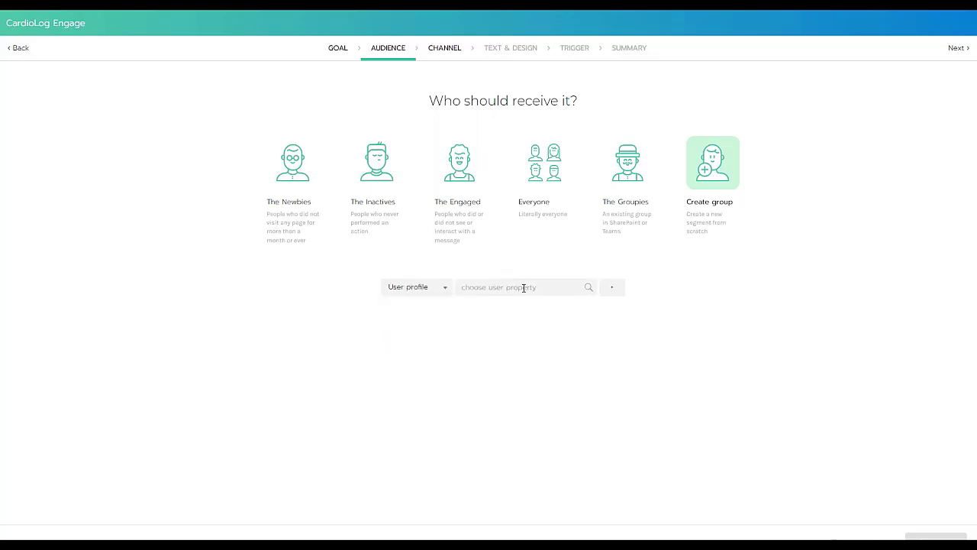
pyautogui.click(446, 293)
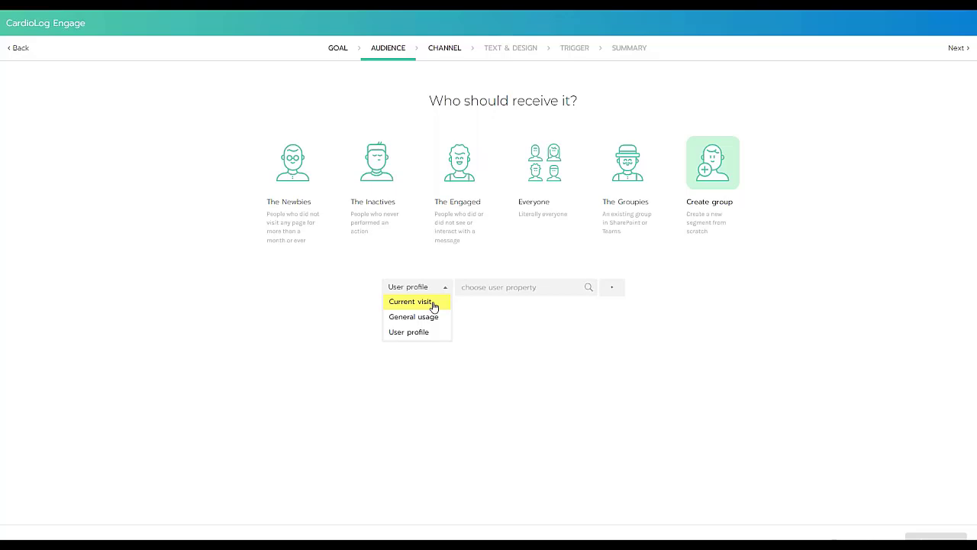
pyautogui.click(435, 317)
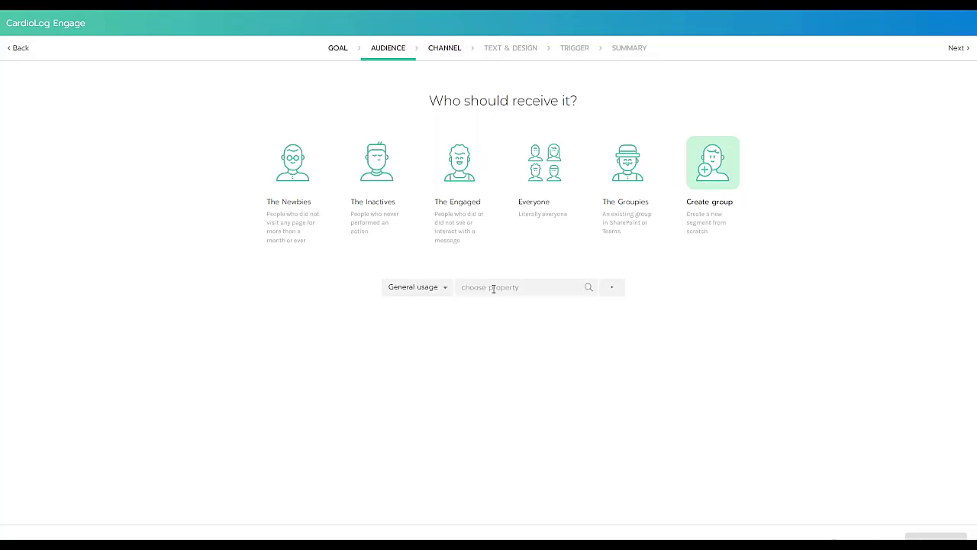
# Step: Try The Newbies audience with inactivity for more than 30 days
pyautogui.click(287, 203)
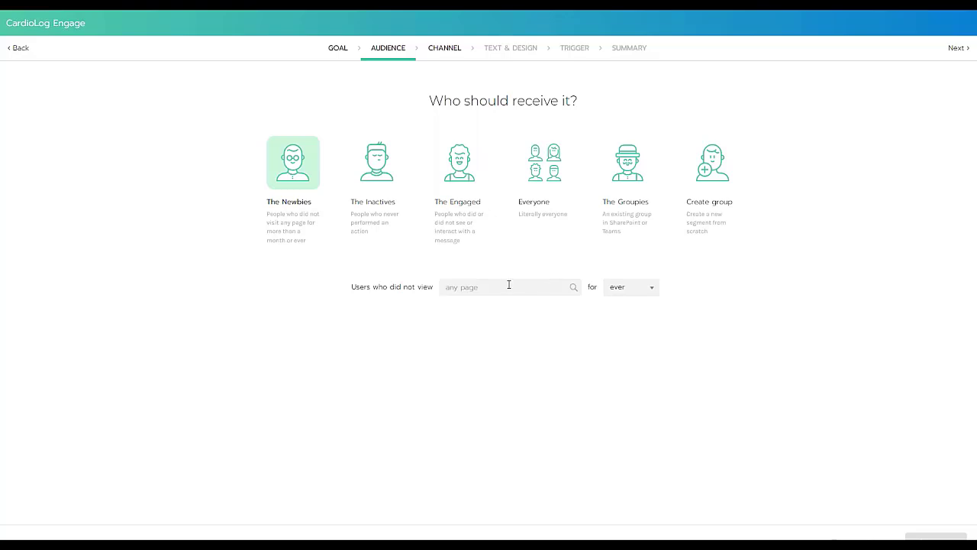
pyautogui.click(649, 287)
pyautogui.click(638, 316)
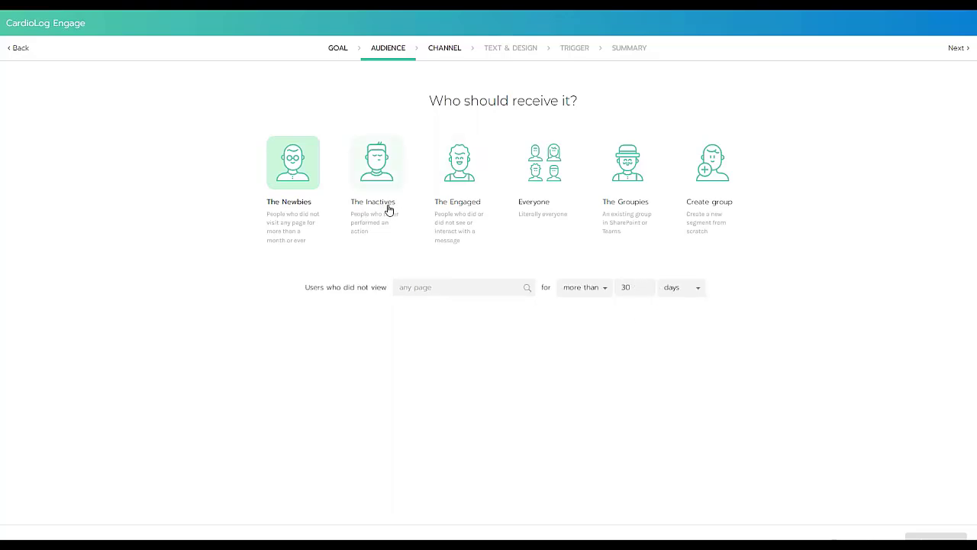
# Step: Try The Groupies with Teams groups, then settle on The Engaged audience
pyautogui.click(605, 209)
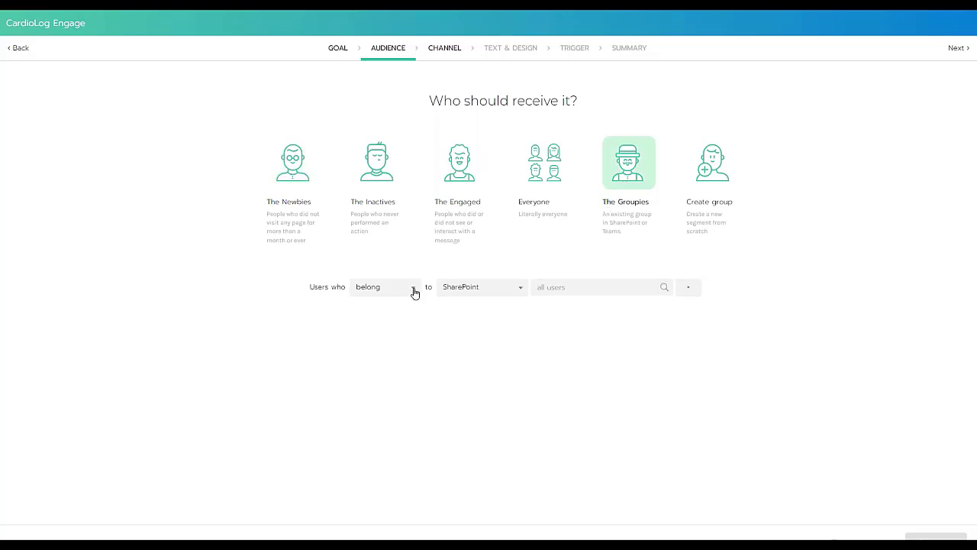
pyautogui.click(552, 288)
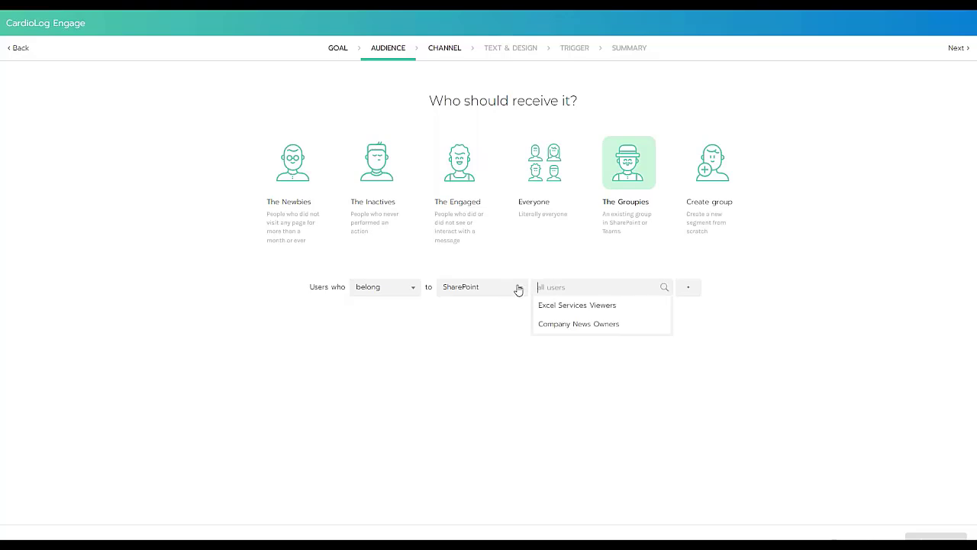
pyautogui.click(518, 290)
pyautogui.click(473, 329)
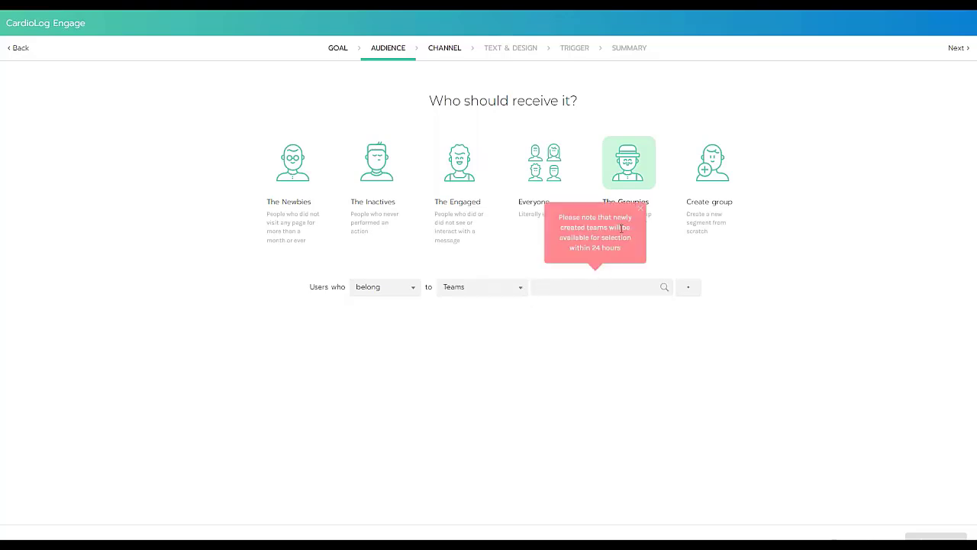
pyautogui.click(467, 210)
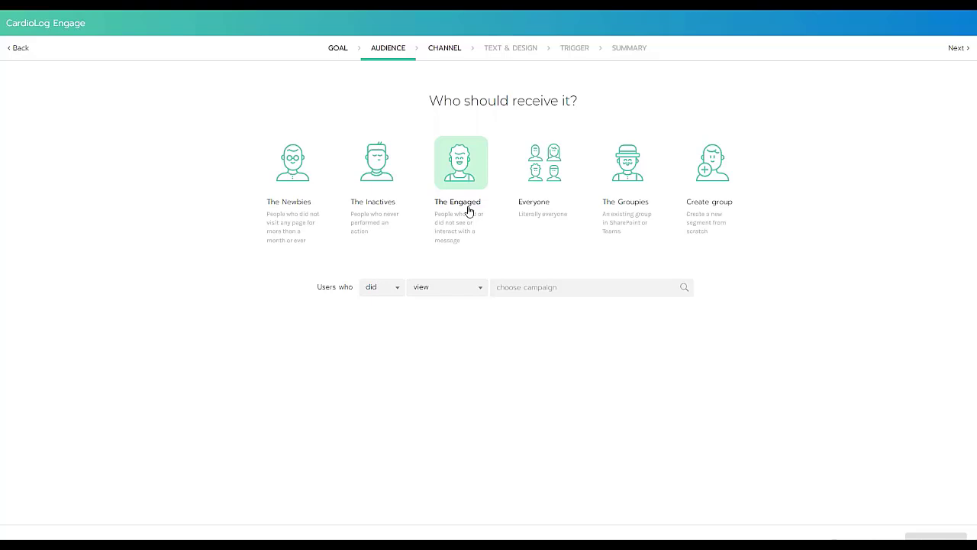
# Step: Preview Text message, In-app Header/Footer and Email channels, then choose Collaboration Tools with Teams
pyautogui.click(444, 48)
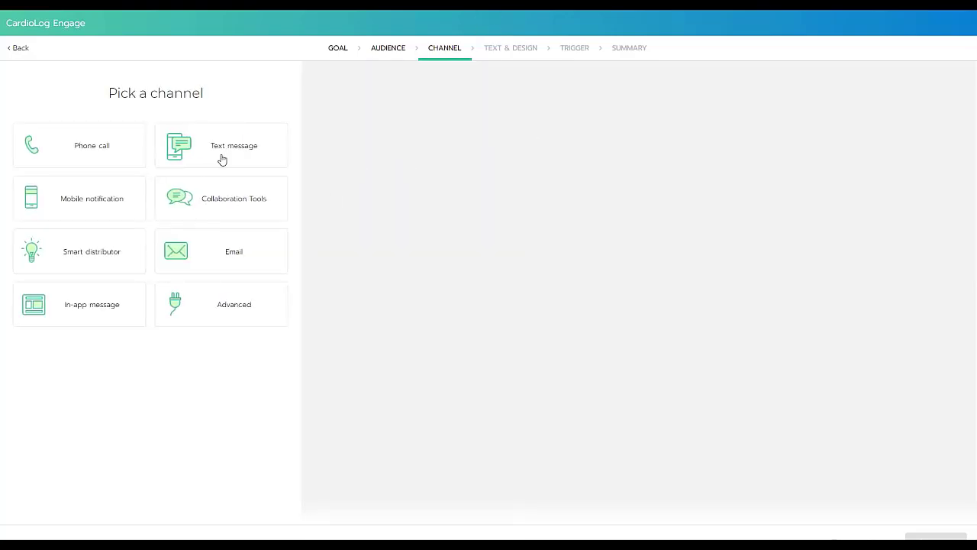
pyautogui.click(222, 159)
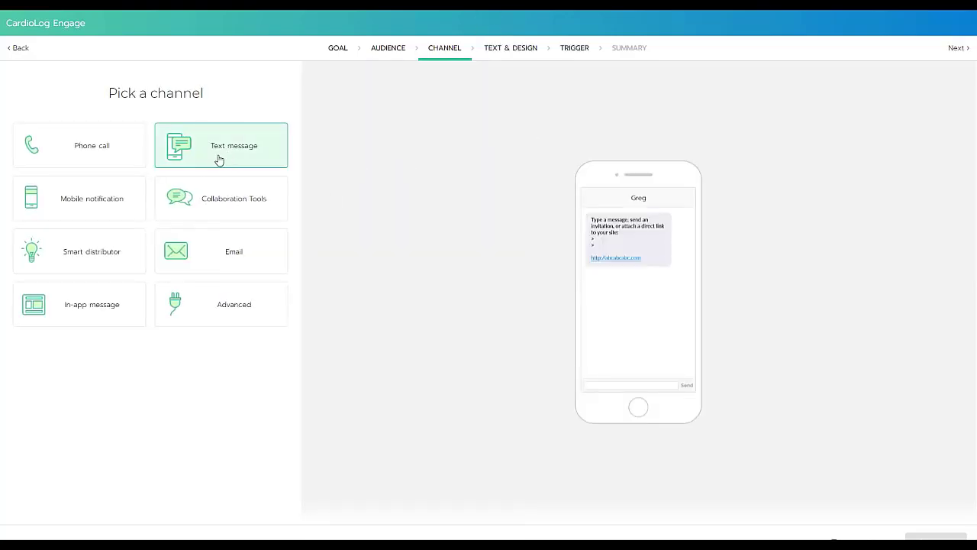
pyautogui.click(108, 314)
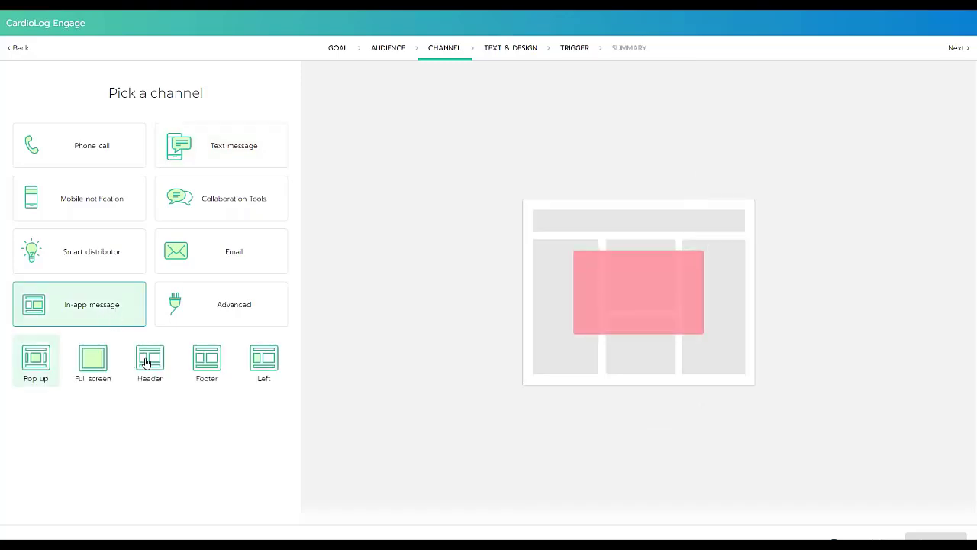
pyautogui.click(149, 362)
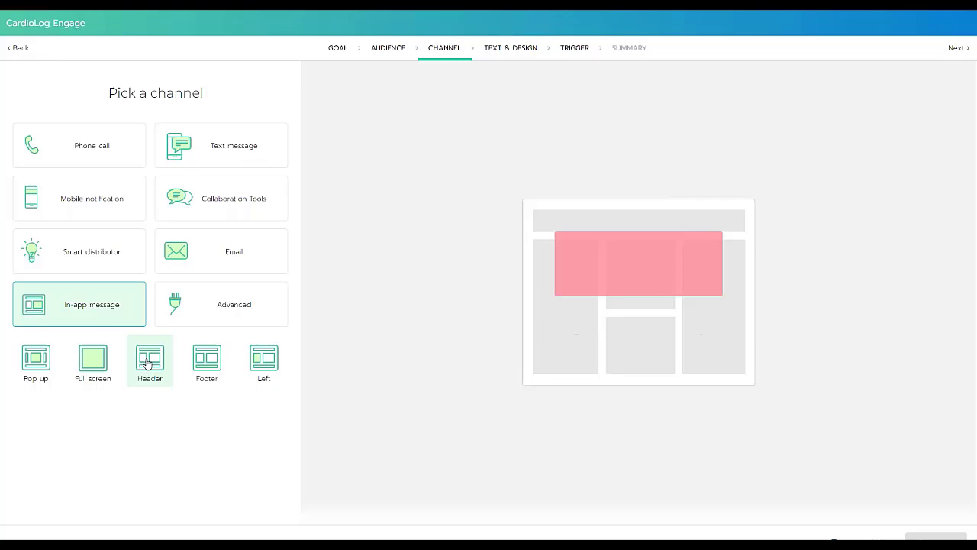
pyautogui.click(207, 362)
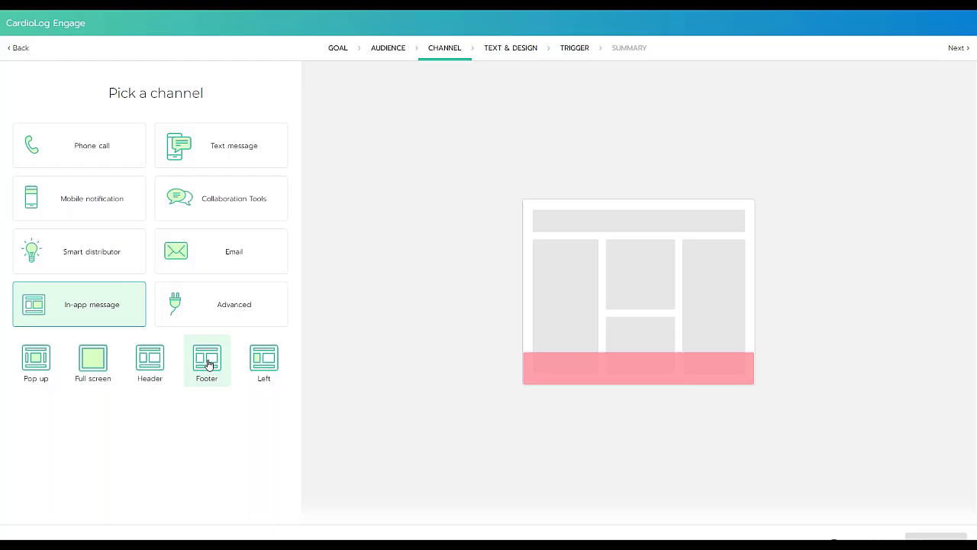
pyautogui.click(256, 254)
pyautogui.click(240, 203)
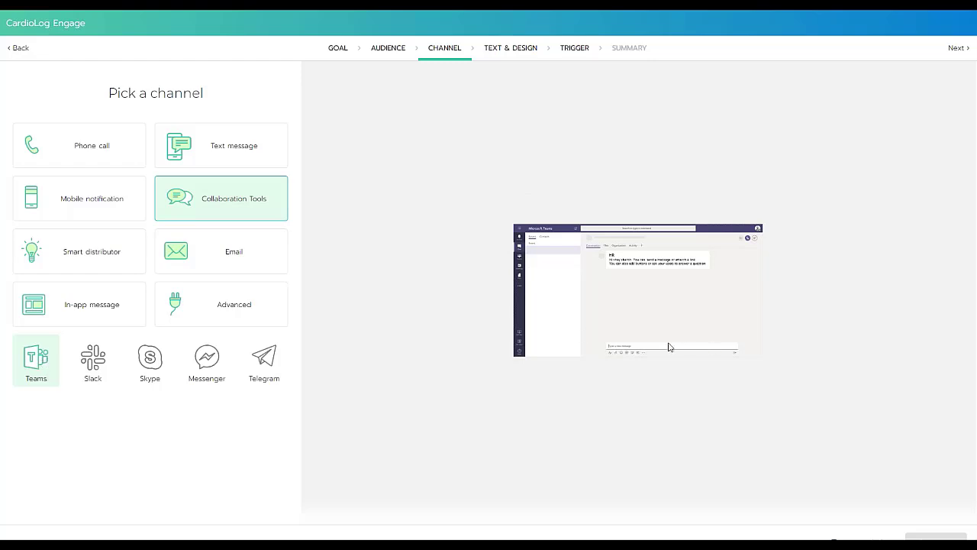
pyautogui.click(516, 52)
# Step: Enter 'Please view the following' as the chat message, leaving no call to action
pyautogui.click(196, 152)
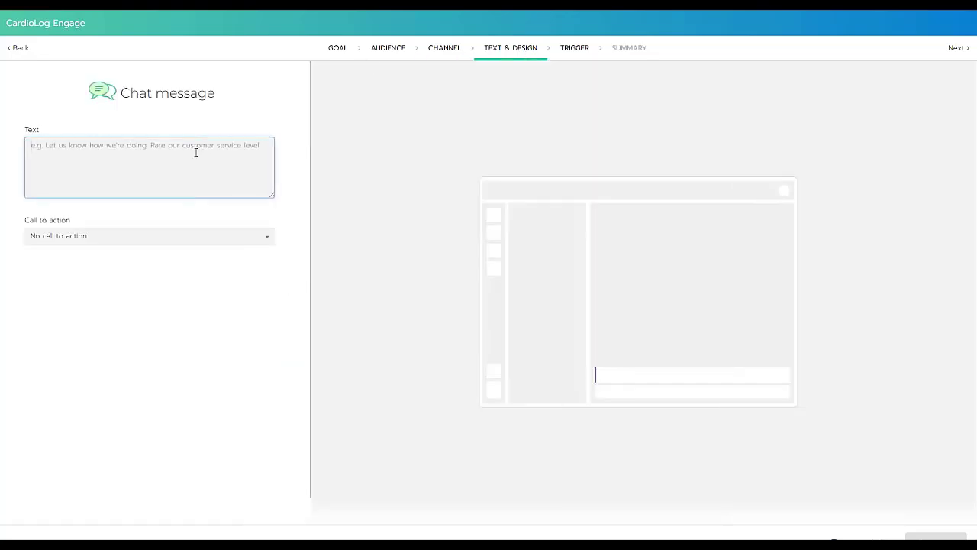
pyautogui.write('Please vie')
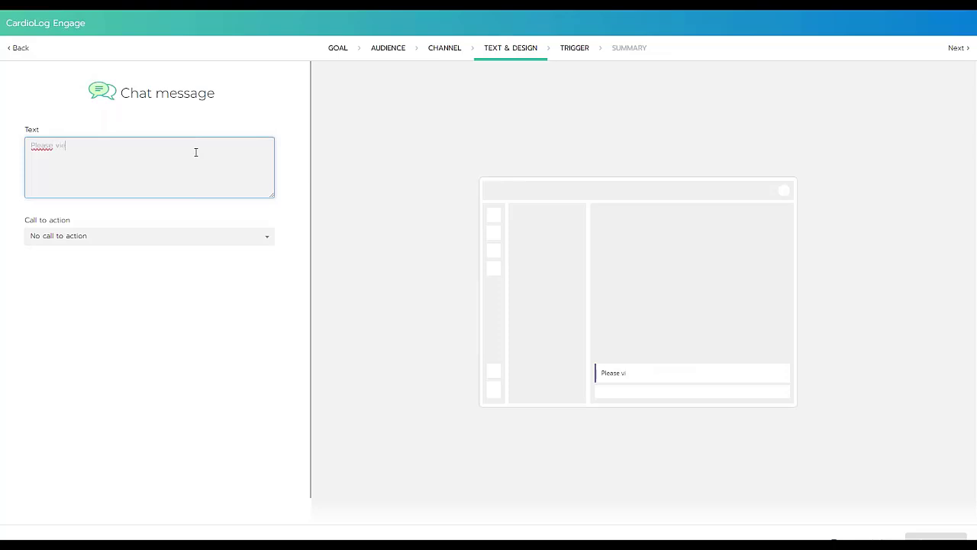
pyautogui.write('w the following')
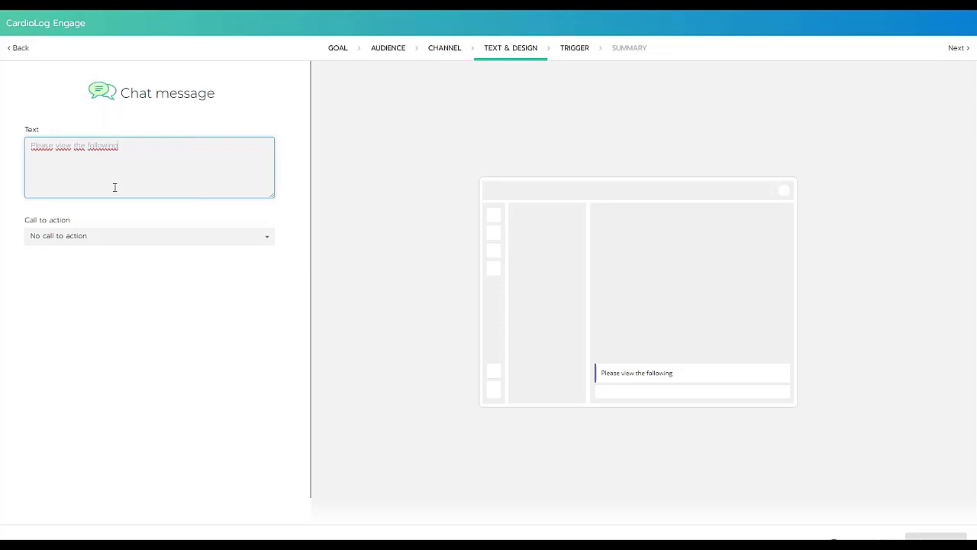
pyautogui.click(267, 240)
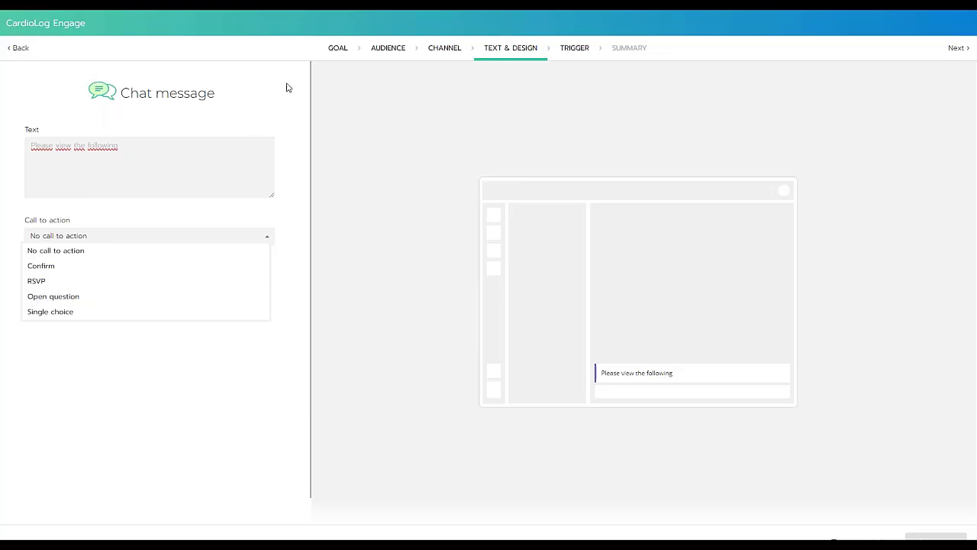
pyautogui.click(570, 50)
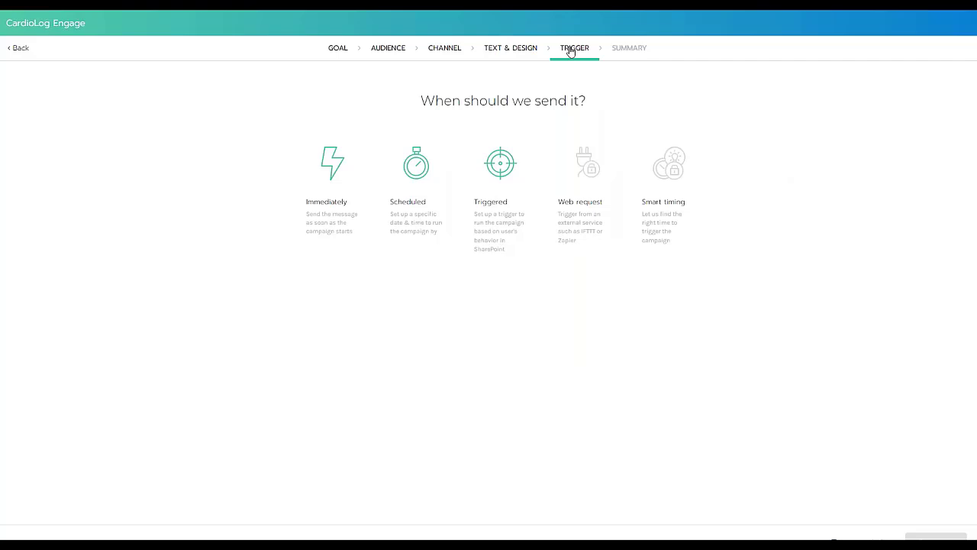
# Step: Schedule sending for 30/05/2024 at 06:00 pm in my time, and exit full screen
pyautogui.click(339, 213)
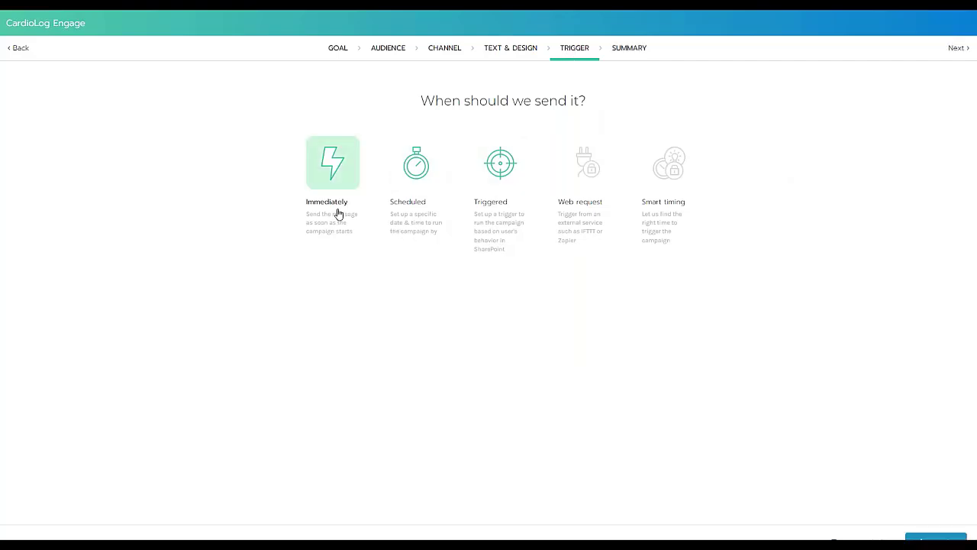
pyautogui.click(421, 216)
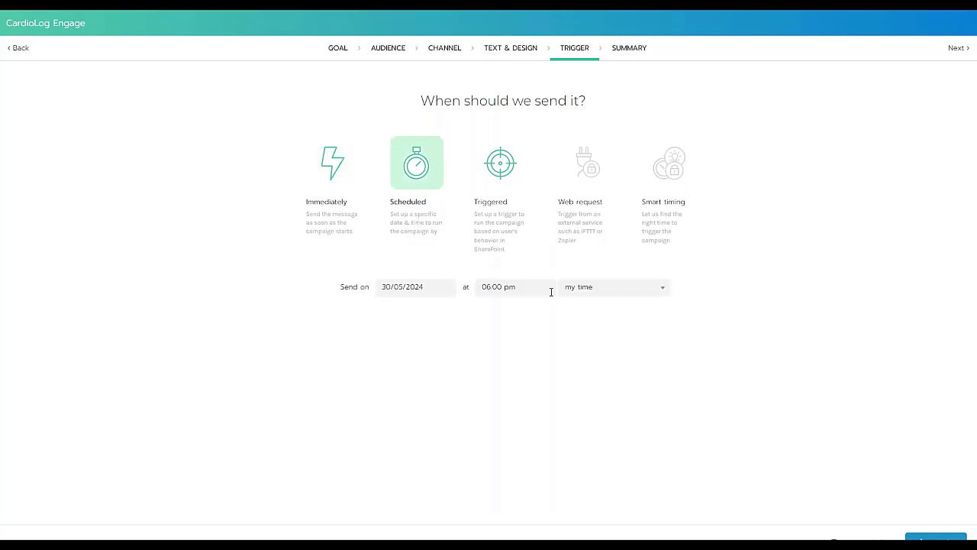
pyautogui.click(659, 288)
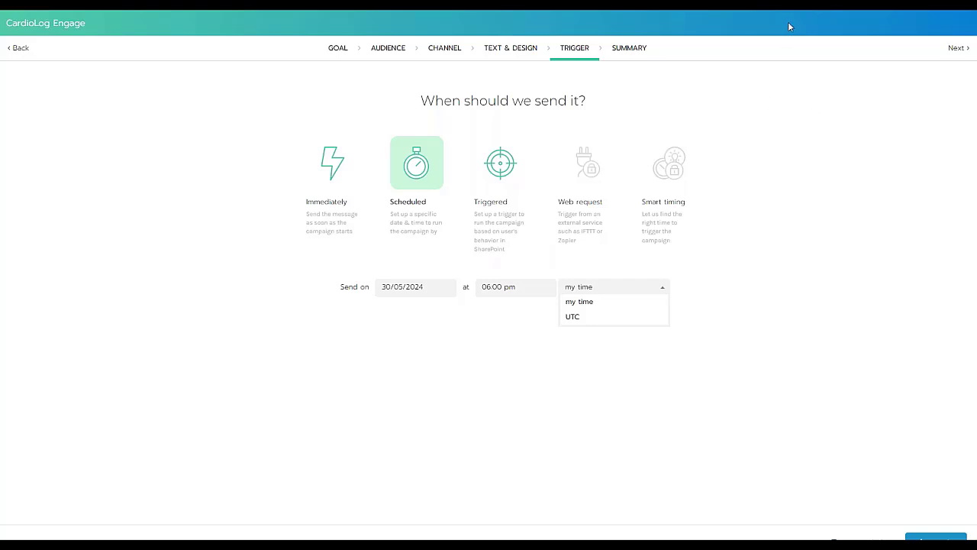
pyautogui.press('Escape')
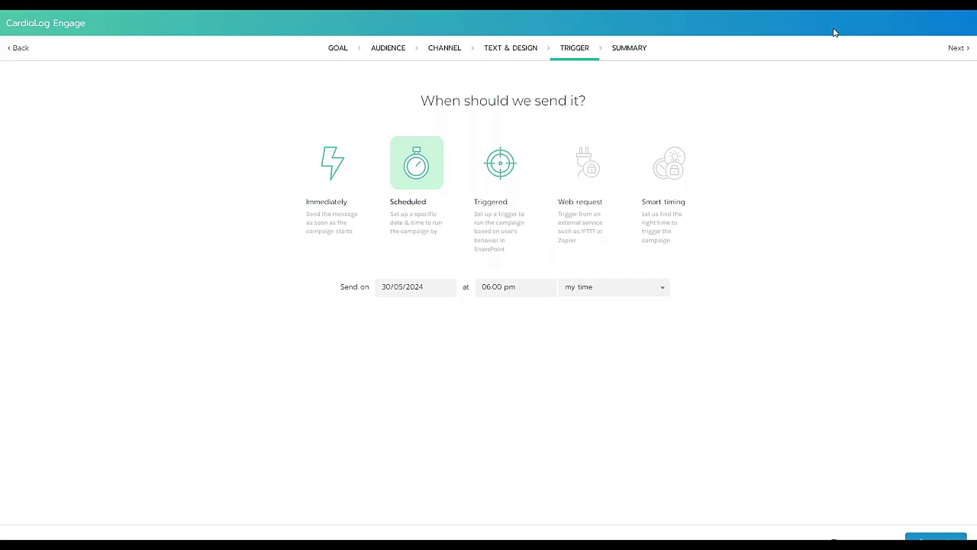
pyautogui.press('F11')
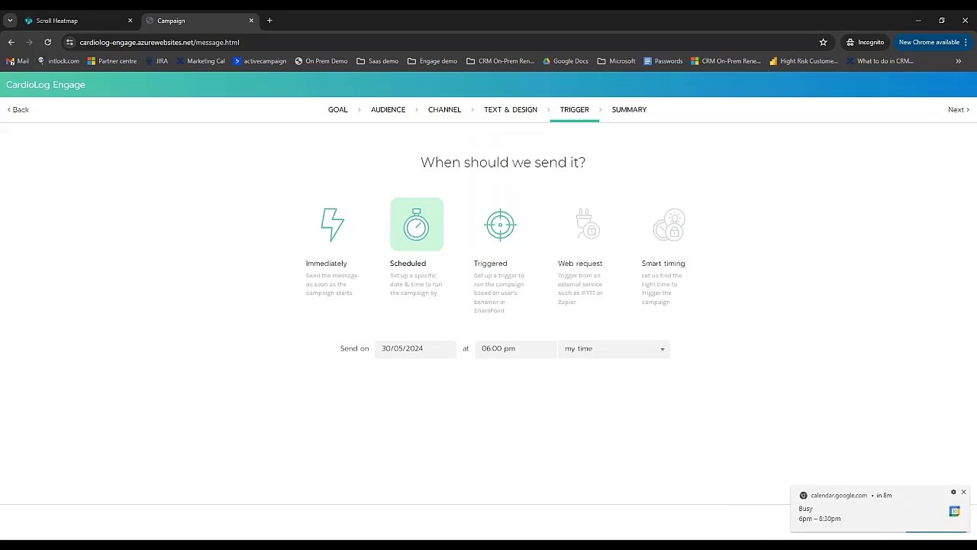